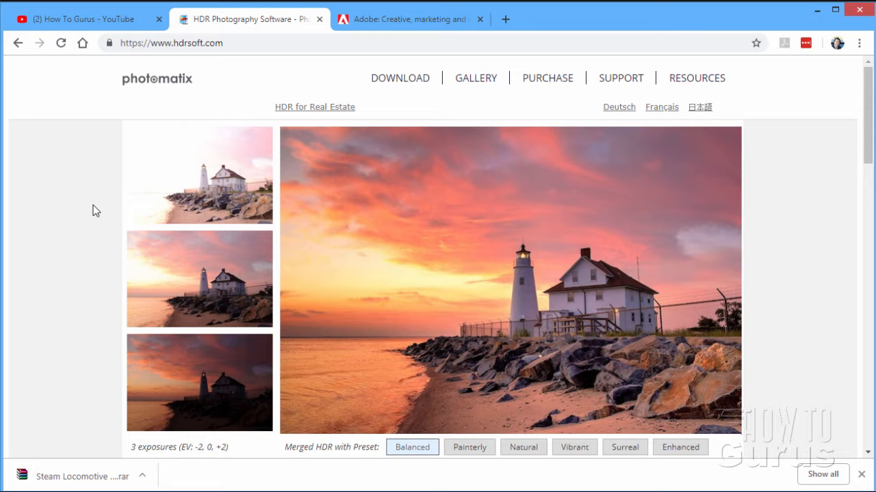
- Switch to Photomatix Pro and load the bracketed photos table1.JPG through table5.JPG from the HDR folder
left_click(816, 10)
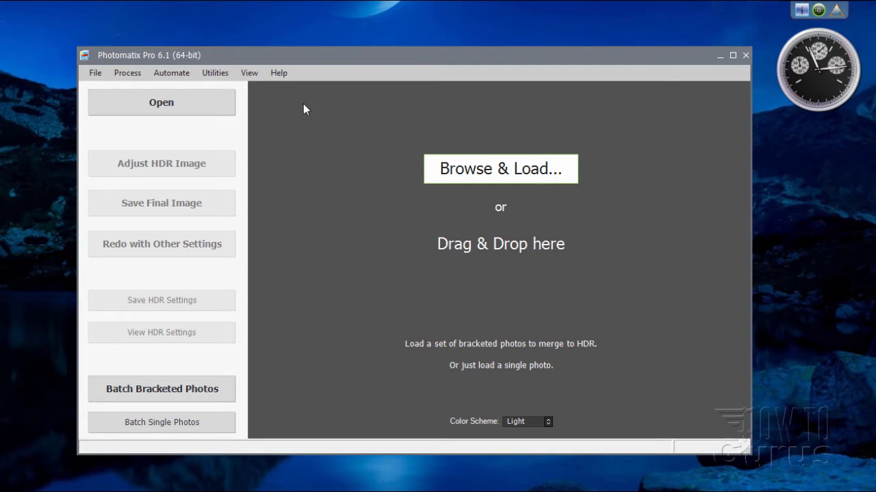
left_click(156, 105)
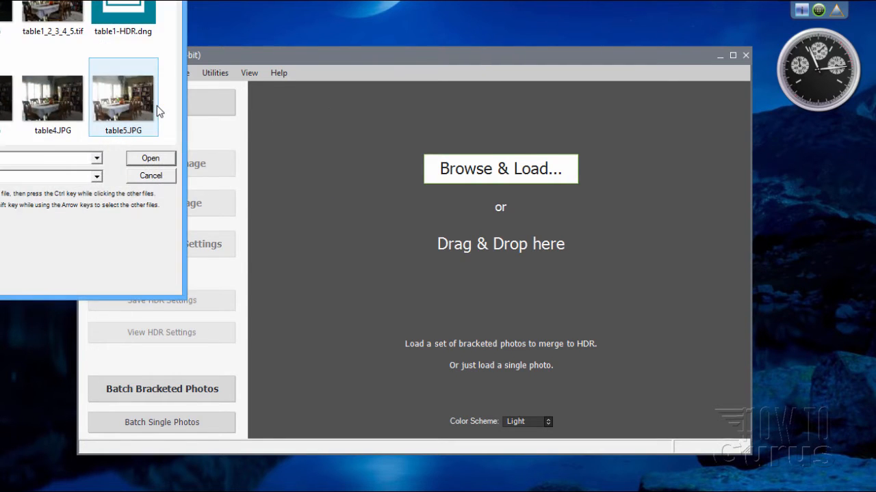
left_click_drag(95, 0, 444, 54)
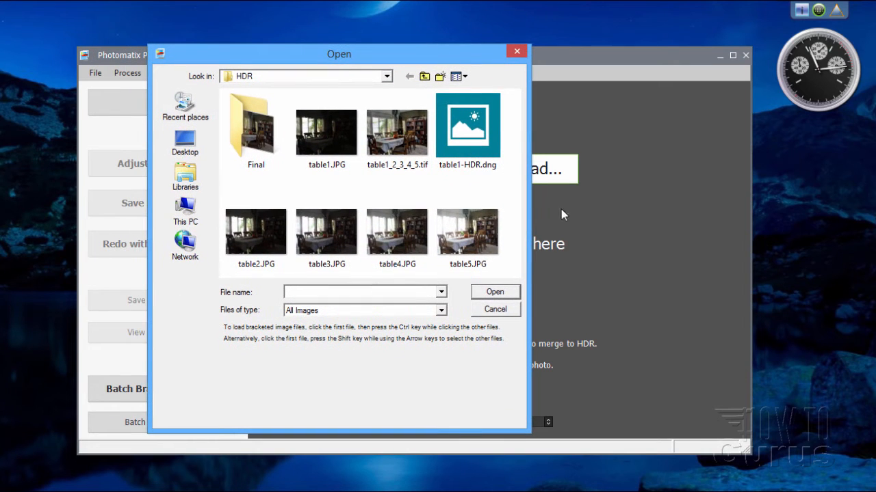
left_click(327, 131)
left_click(276, 259, "ctrl")
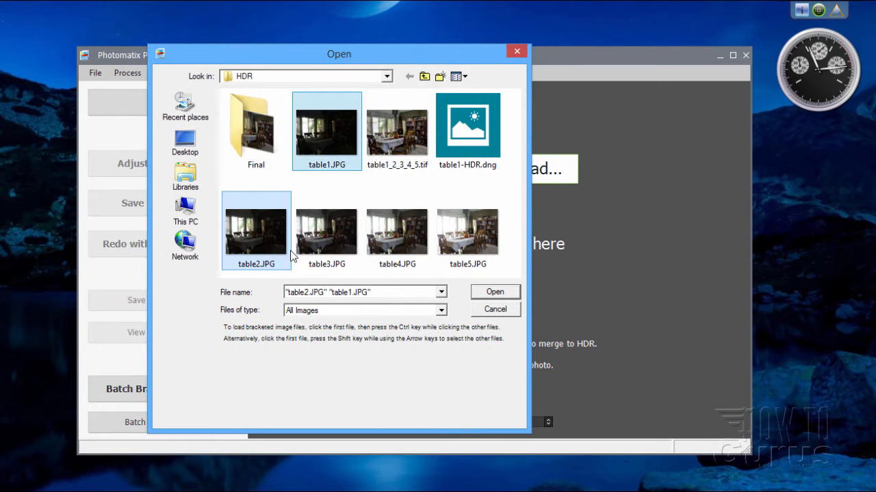
left_click(324, 235, "ctrl")
left_click(398, 238, "ctrl")
left_click(475, 239, "ctrl")
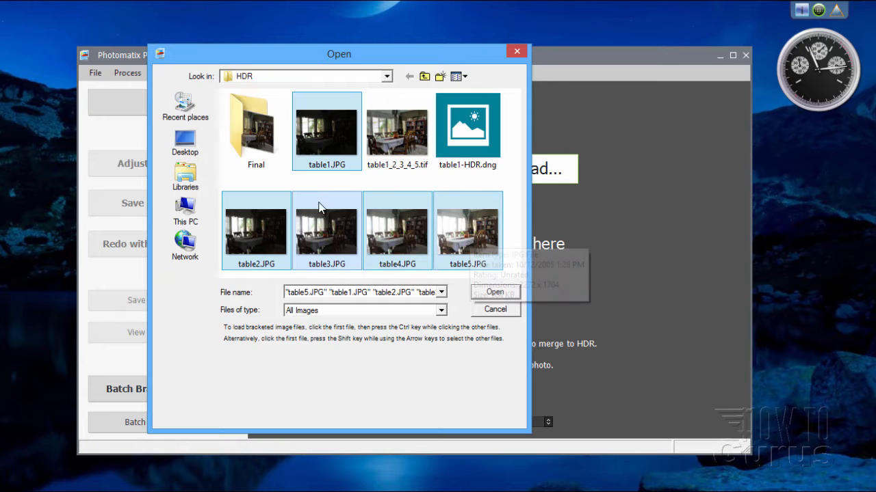
left_click(494, 292)
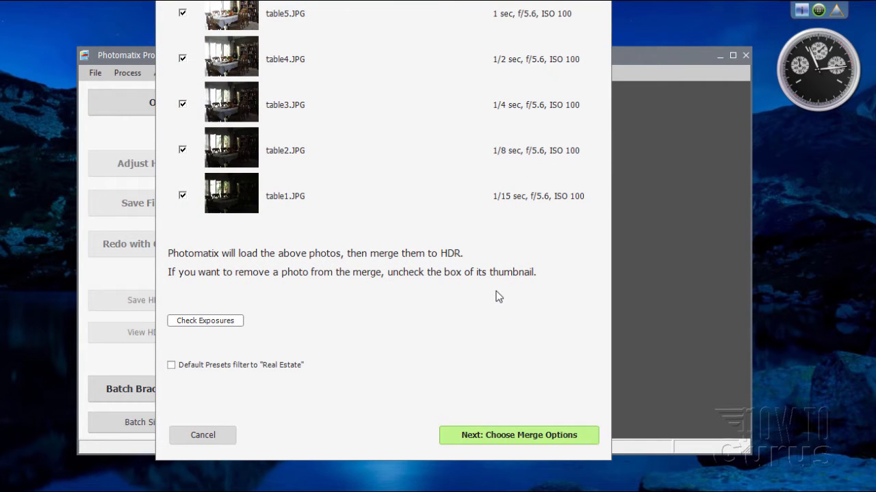
- Keep all five bracketed photos selected, leave the Real Estate presets filter off, and proceed to the merge options
left_click_drag(273, 0, 279, 58)
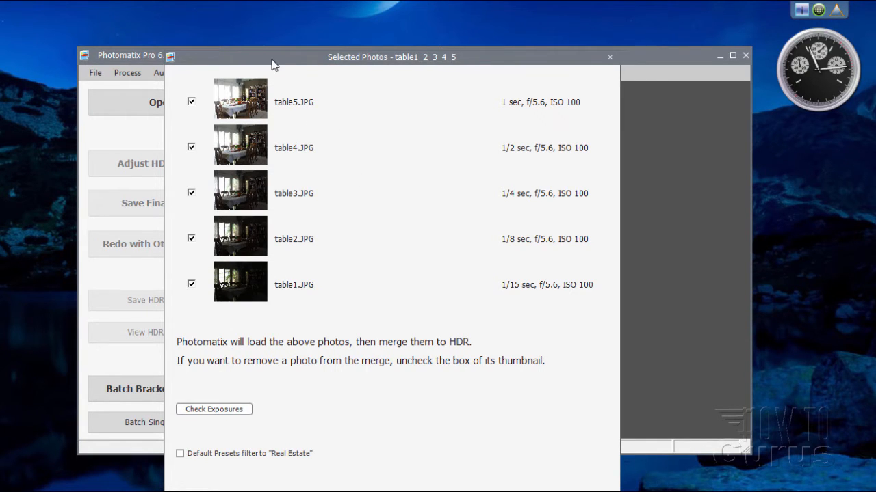
left_click_drag(272, 57, 251, 0)
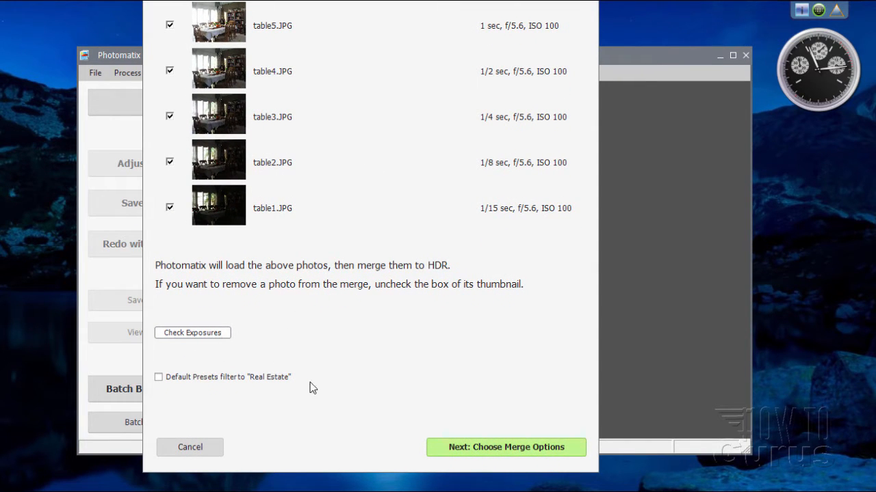
mouse_move(188, 386)
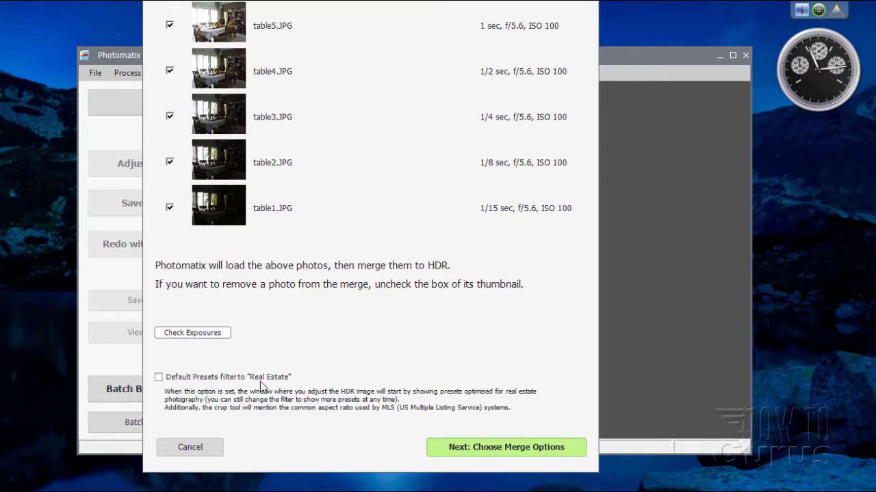
left_click(480, 447)
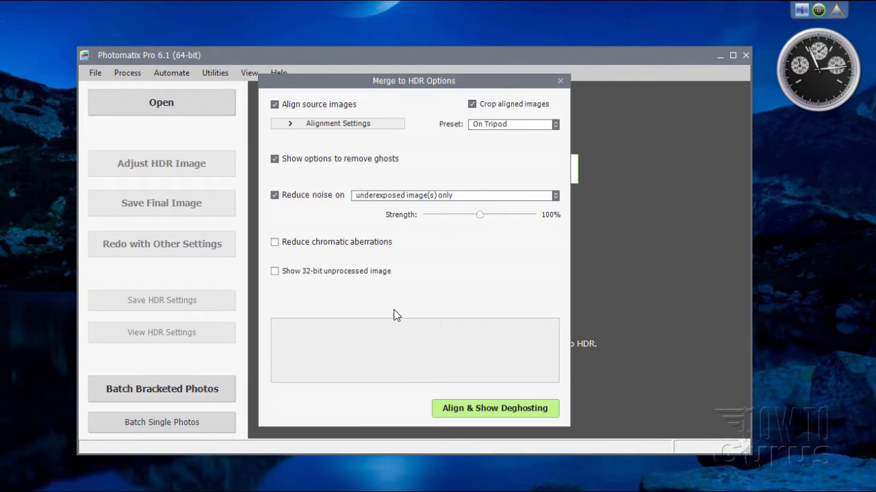
- Turn off the ghost removal options and set noise reduction to all source images
left_click_drag(470, 82, 479, 97)
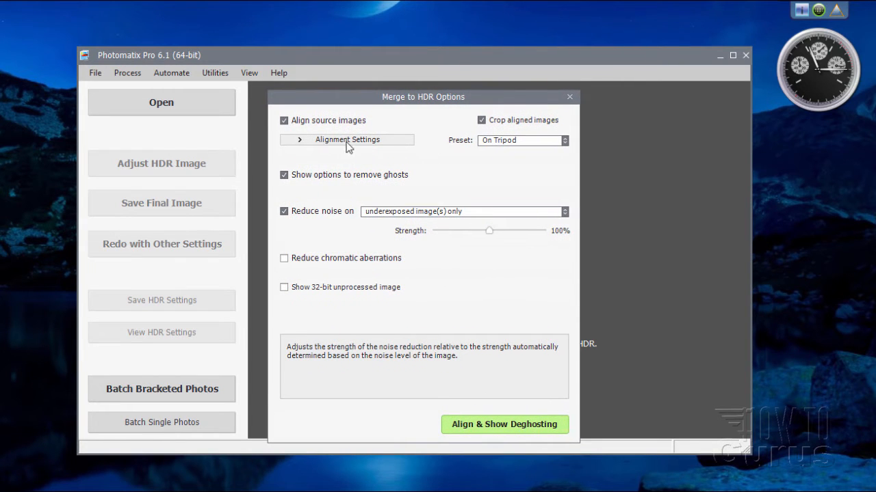
mouse_move(511, 141)
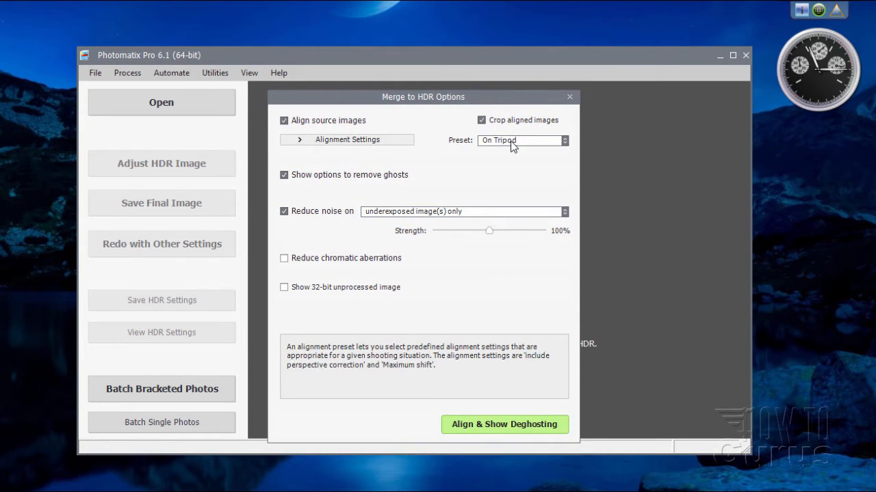
mouse_move(330, 184)
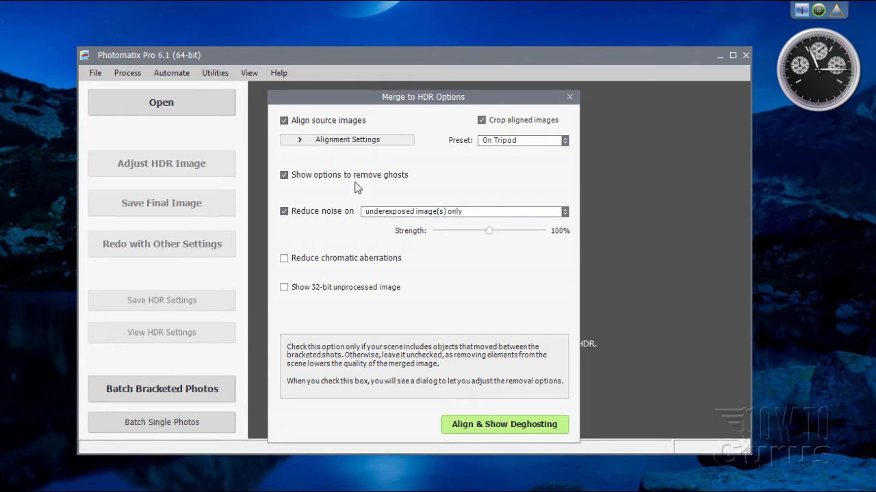
left_click(284, 176)
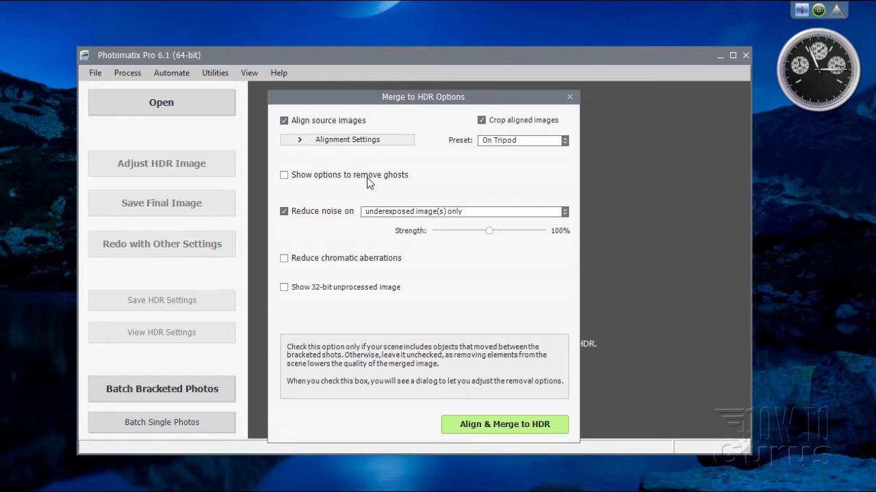
mouse_move(314, 226)
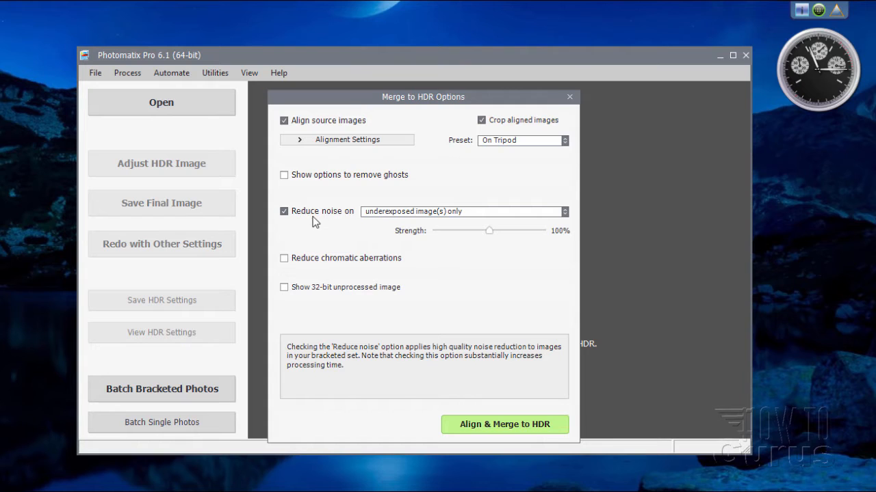
left_click(565, 212)
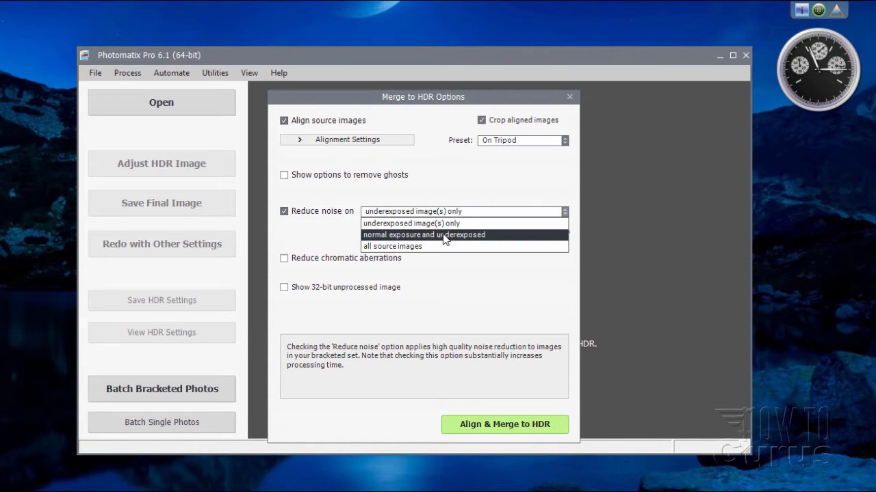
left_click(410, 247)
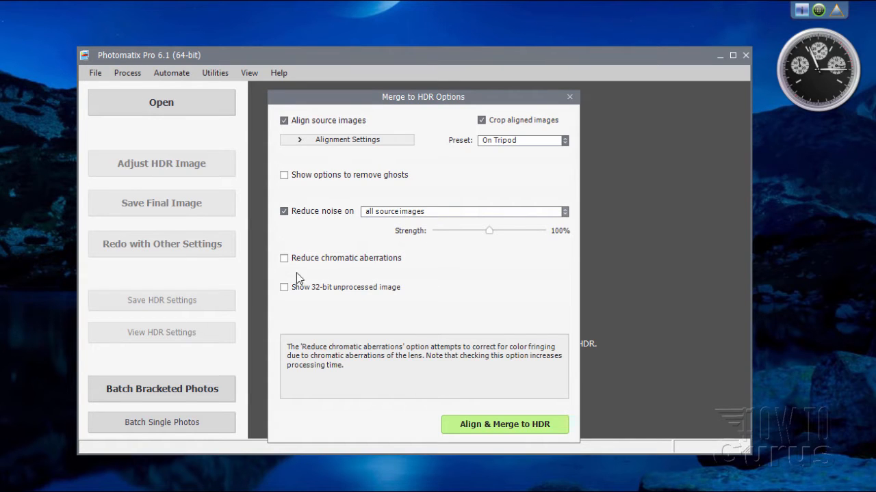
- Enable chromatic aberration reduction, and align and merge the photos to HDR
left_click(284, 259)
left_click(473, 426)
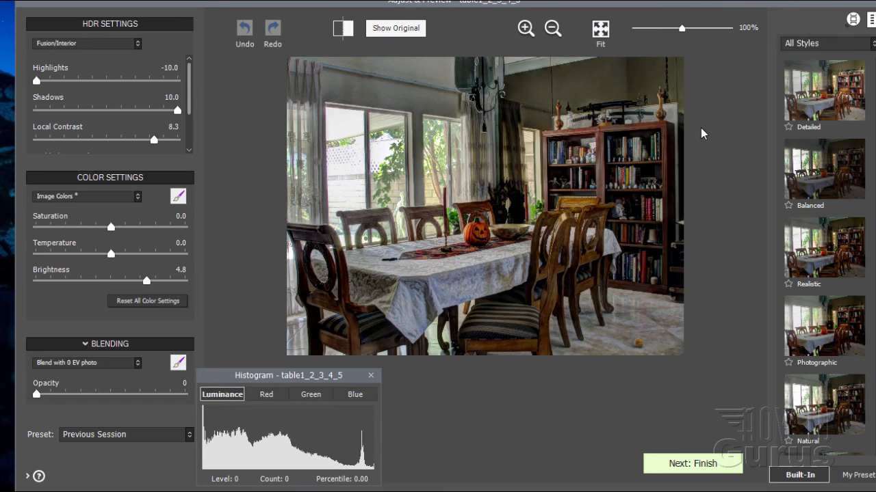
left_click_drag(579, 0, 544, 9)
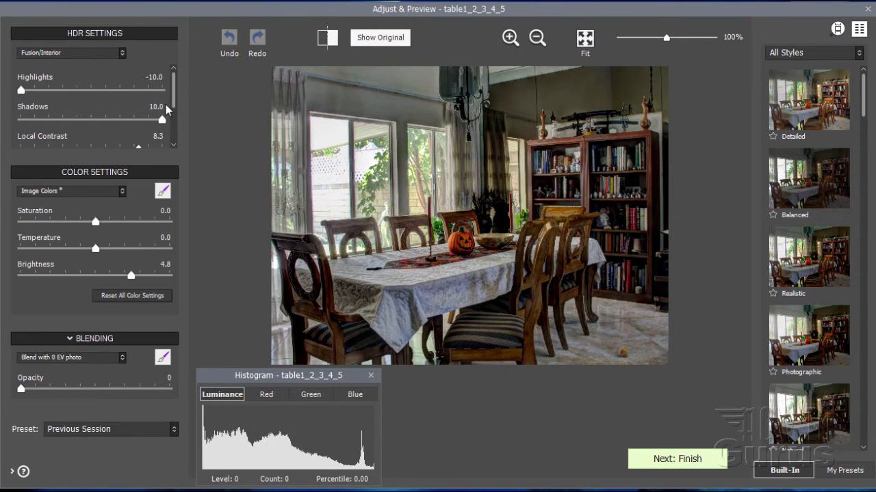
- Preview the photo with the Details Enhancer, Contrast Optimizer, Tone Balancer, Tone Compressor and Fusion/Natural methods in turn
left_click_drag(177, 96, 176, 78)
left_click(121, 55)
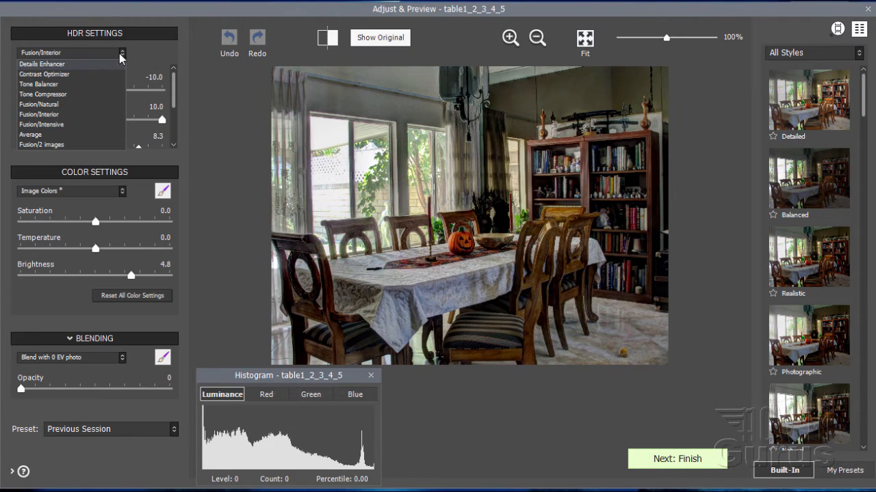
left_click(49, 66)
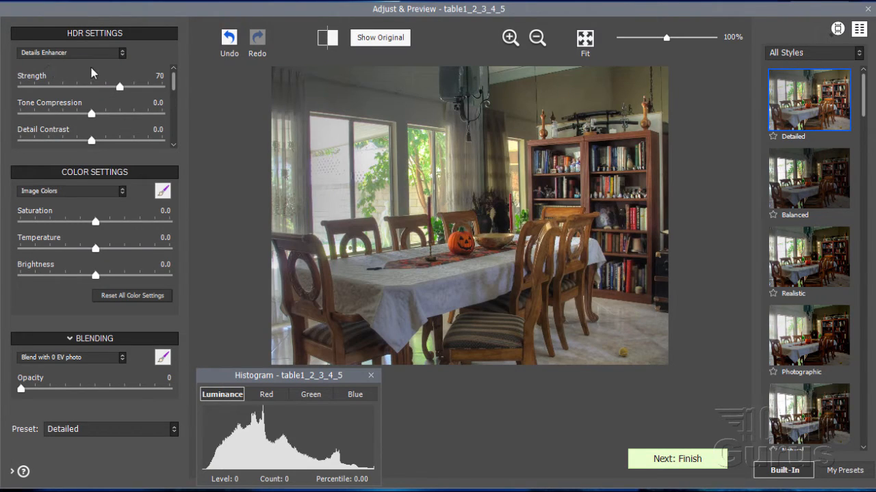
left_click(59, 54)
left_click(59, 75)
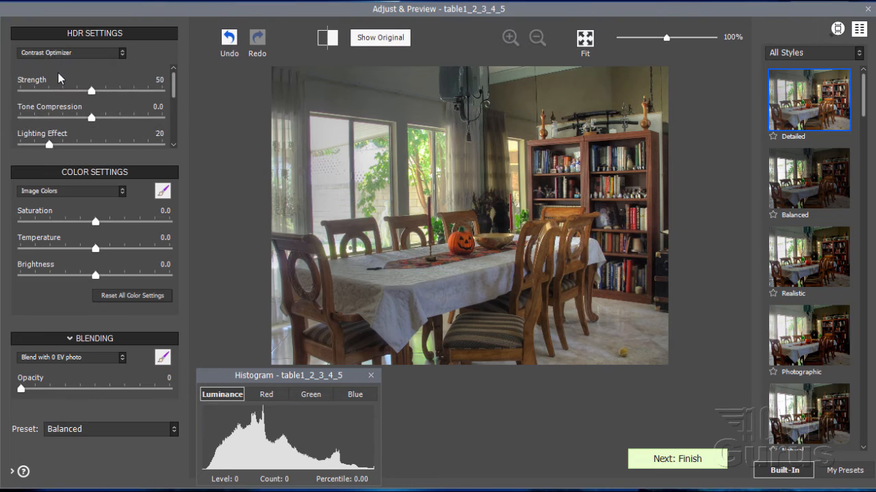
left_click(51, 54)
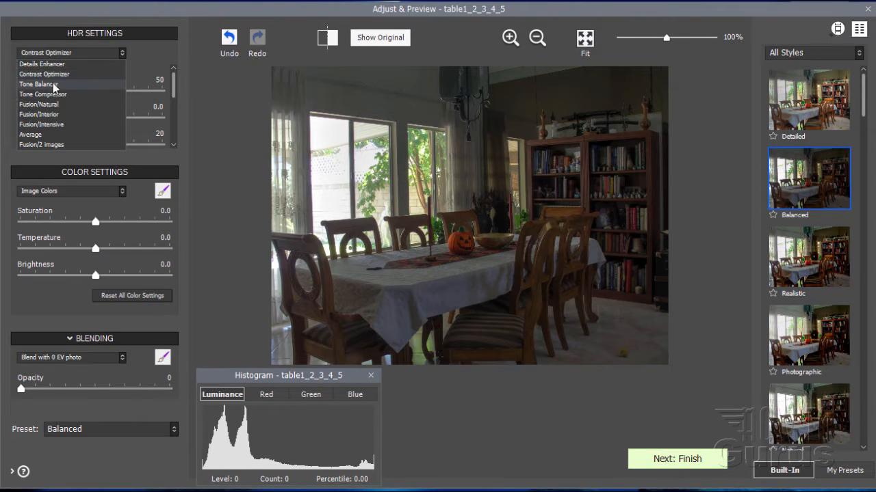
left_click(56, 84)
left_click(55, 54)
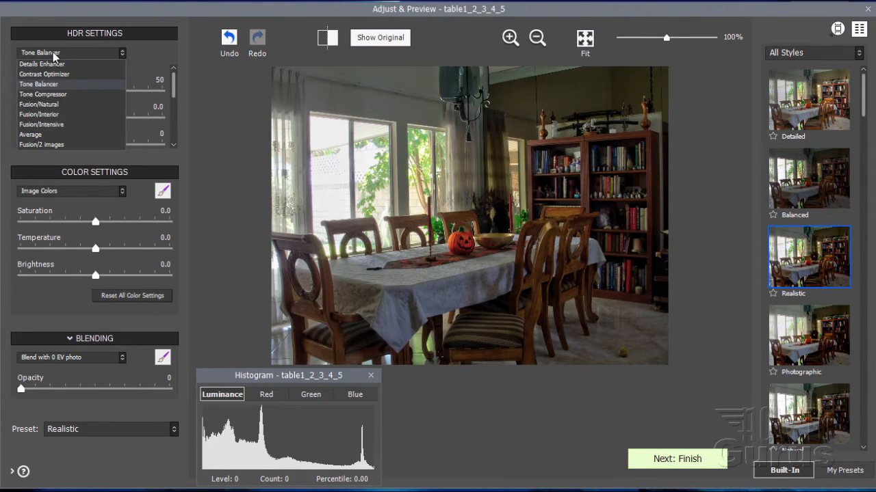
left_click(52, 95)
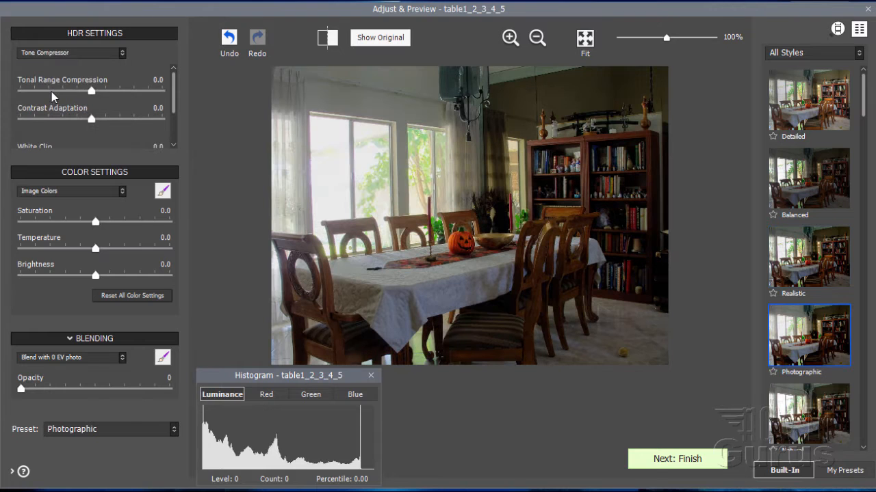
left_click(71, 53)
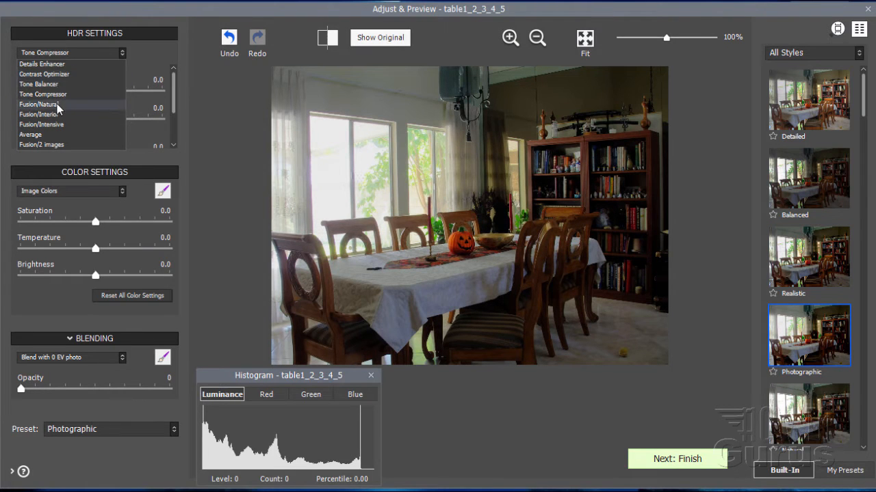
left_click(58, 105)
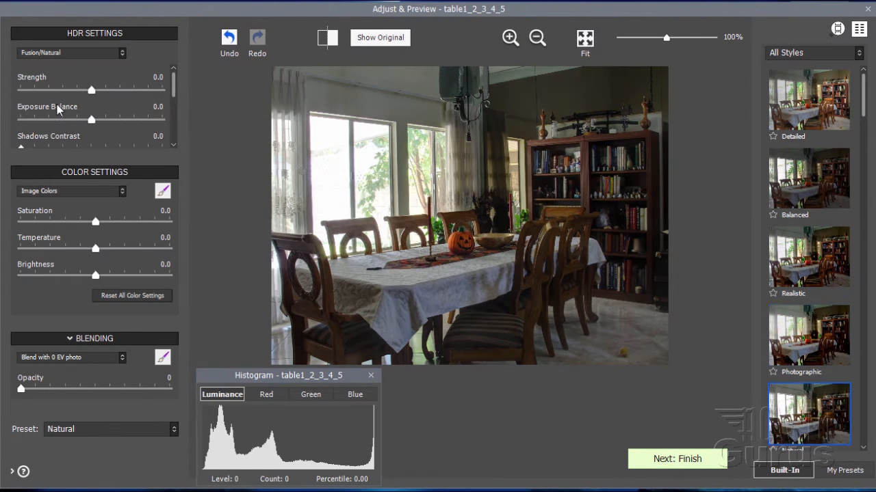
- Set the HDR method to Fusion/Interior with Shadows at 10.0
left_click(52, 54)
left_click(58, 119)
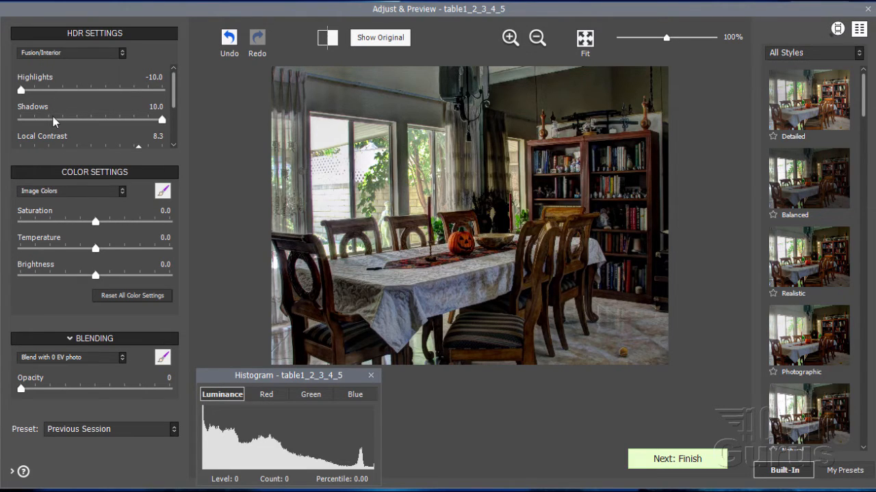
mouse_move(163, 120)
left_mouse_down()
mouse_move(106, 121)
mouse_move(163, 120)
left_mouse_up()
- Move the histogram lower to uncover the photo, and inspect the window and chair details with the Loupe before closing it
left_click_drag(284, 379, 322, 373)
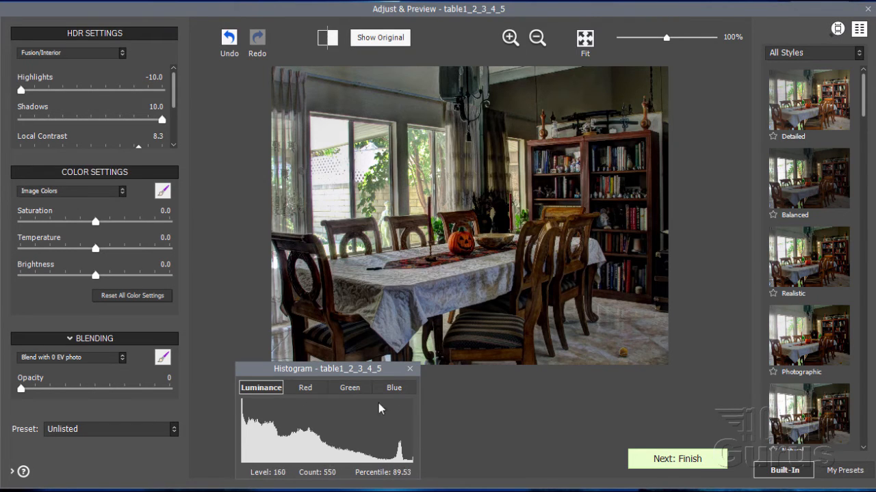
mouse_move(359, 370)
left_mouse_down()
mouse_move(365, 388)
mouse_move(361, 381)
left_mouse_up()
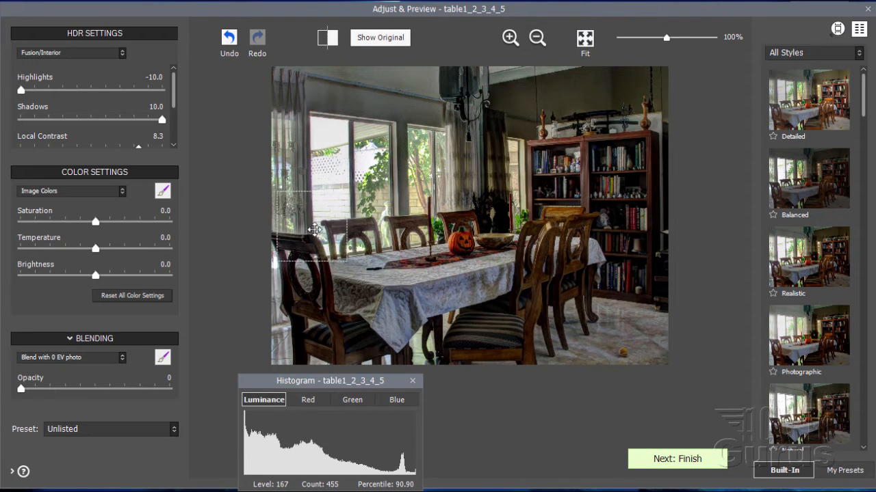
left_click(326, 215)
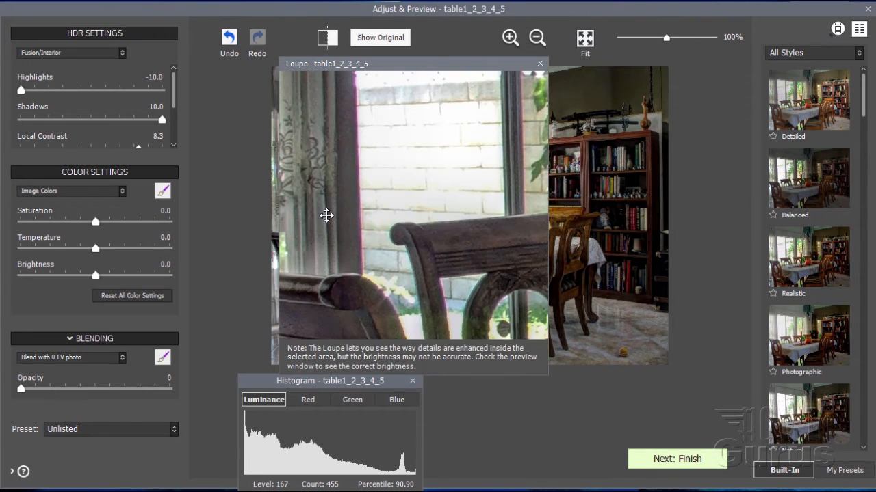
left_click_drag(433, 69, 561, 87)
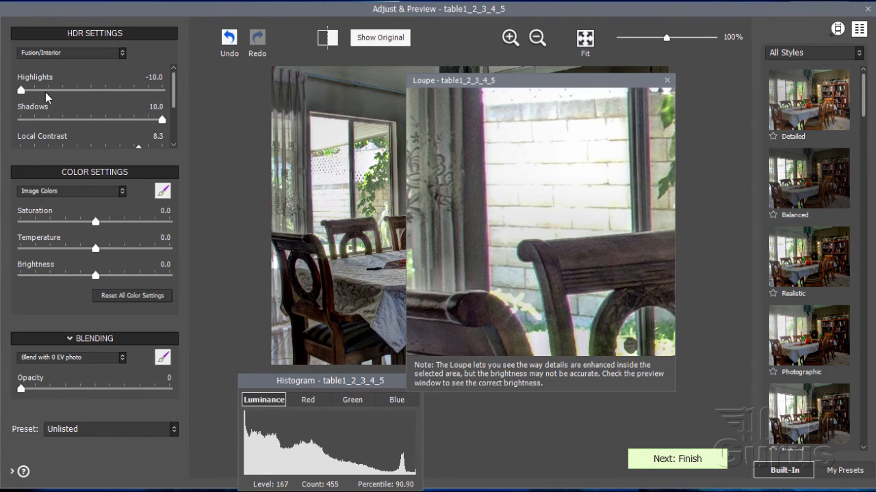
left_click(248, 142)
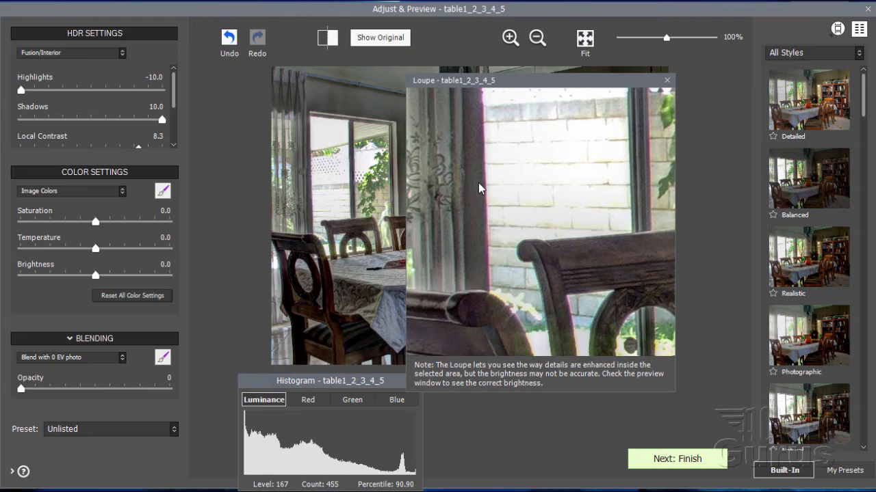
left_click_drag(524, 84, 461, 102)
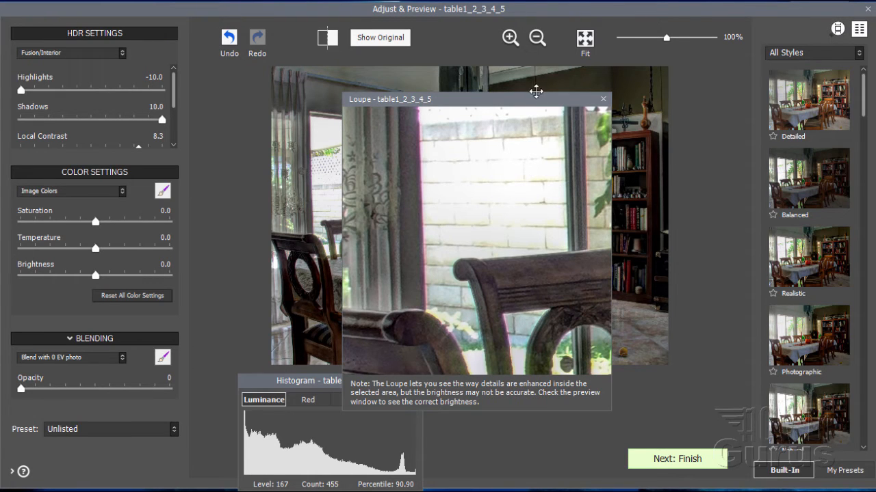
left_click(603, 99)
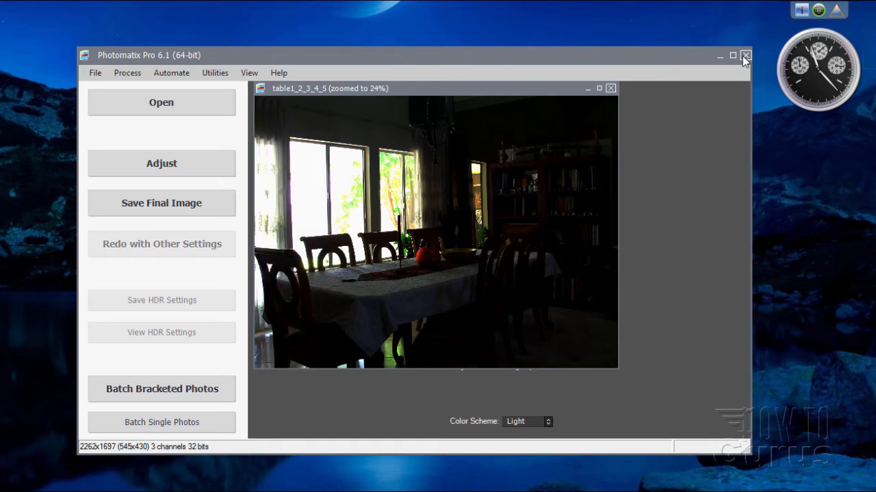
- Close Photomatix Pro with the merged dining-room image
left_click(742, 56)
left_click(459, 299)
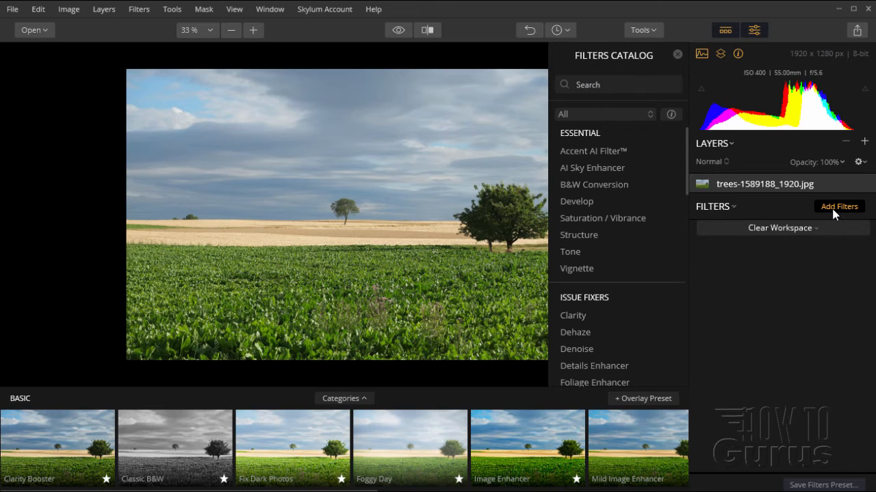
- Add the AI Sky Enhancer filter to the photo of trees in a field and set its Amount to 58
left_click(602, 174)
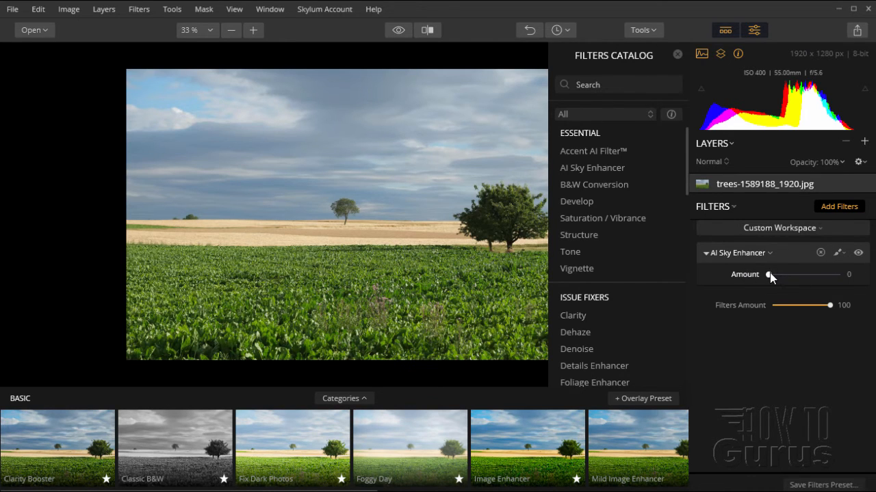
left_click_drag(770, 275, 848, 284)
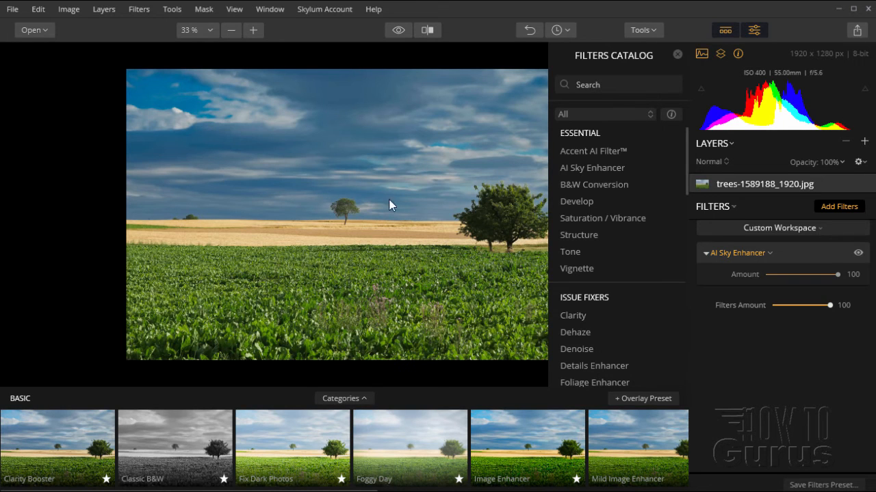
left_click_drag(838, 275, 809, 278)
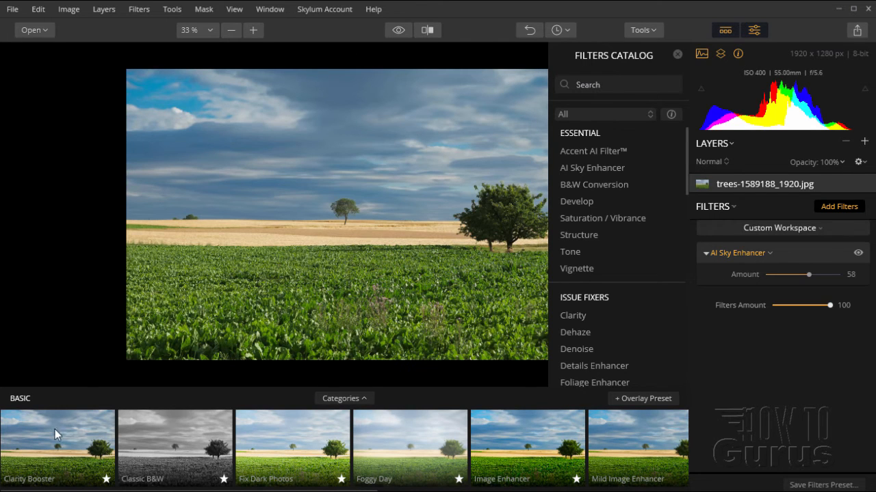
- View the available preset categories and close the overview without choosing one
left_click(368, 403)
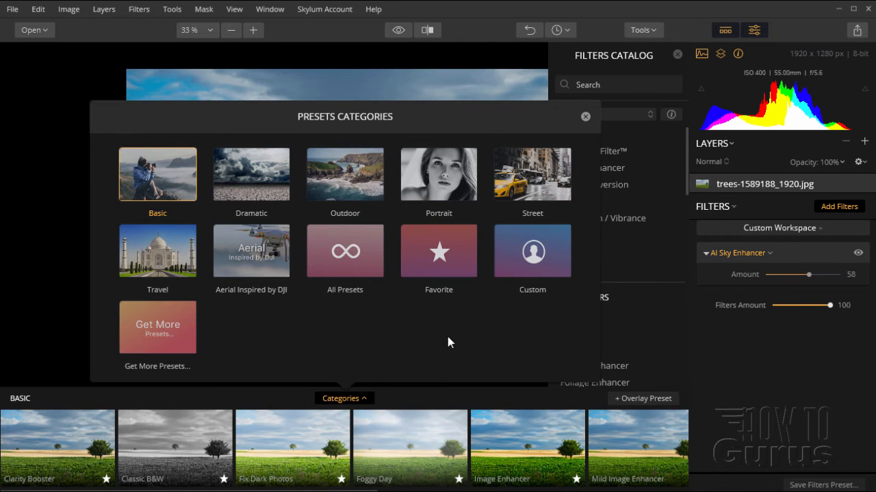
left_click(367, 399)
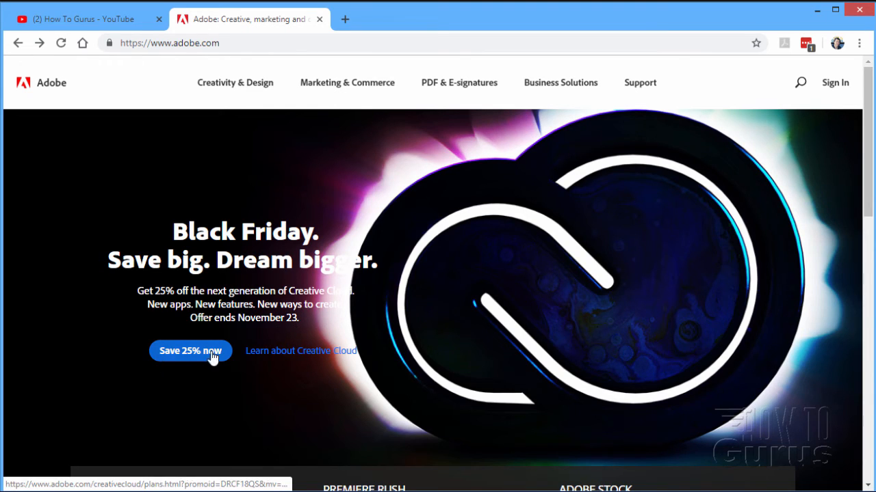
- View the Creative Cloud plans and pricing from the Black Friday offer and return to the Adobe home page
left_click(191, 356)
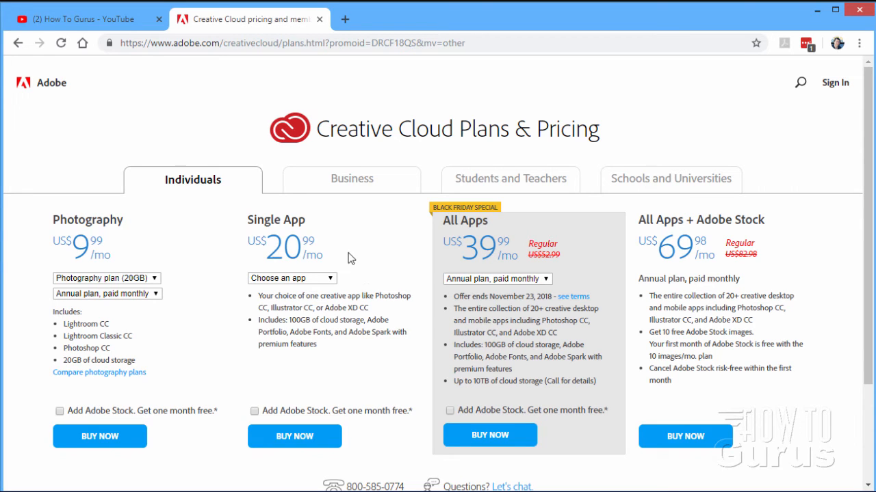
left_click(17, 43)
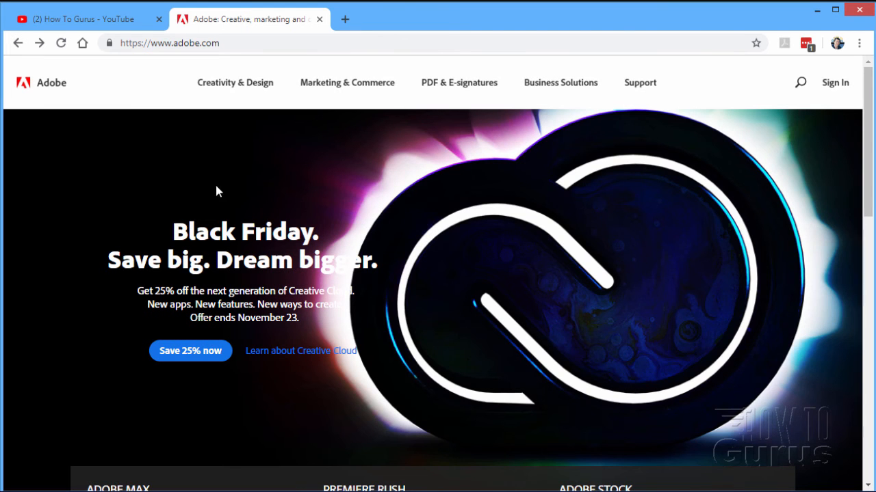
- Open the Elements 2019 Family page from the home page's product links and compare the Photoshop Elements, Premiere Elements and bundle prices
scroll(203, 205, "down", 8)
scroll(203, 207, "down", 3)
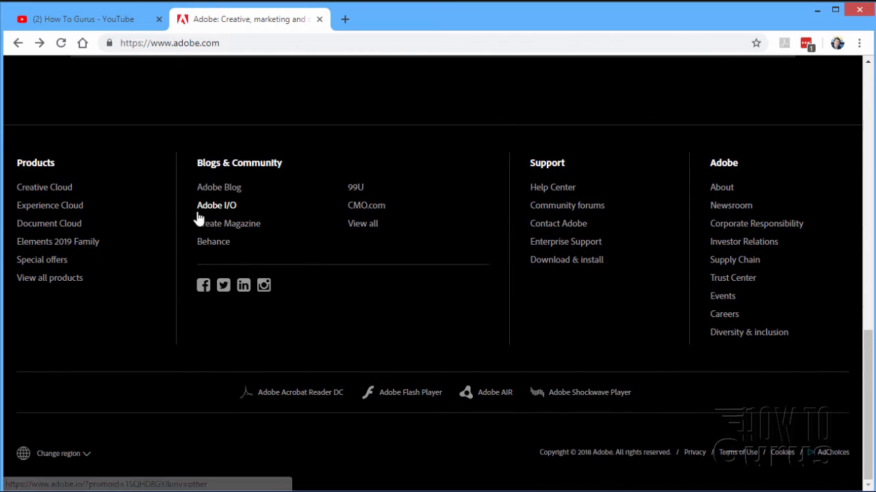
left_click(64, 245)
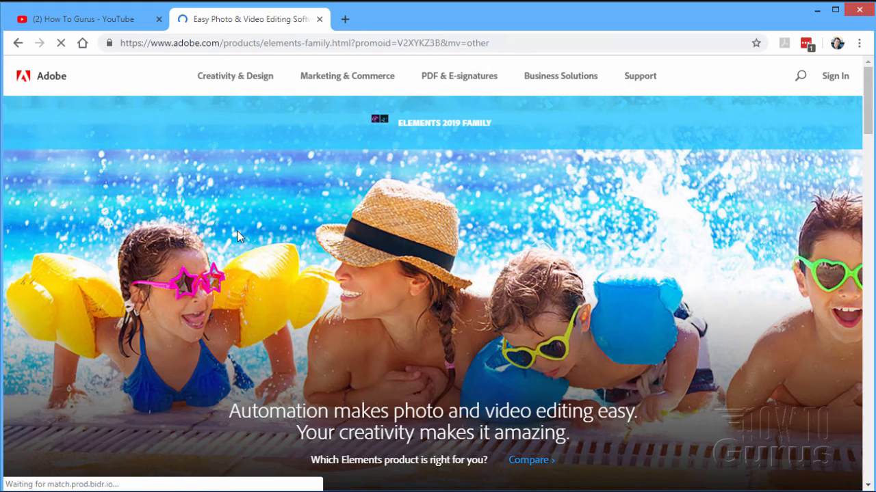
scroll(242, 235, "down", 3)
scroll(248, 240, "down", 5)
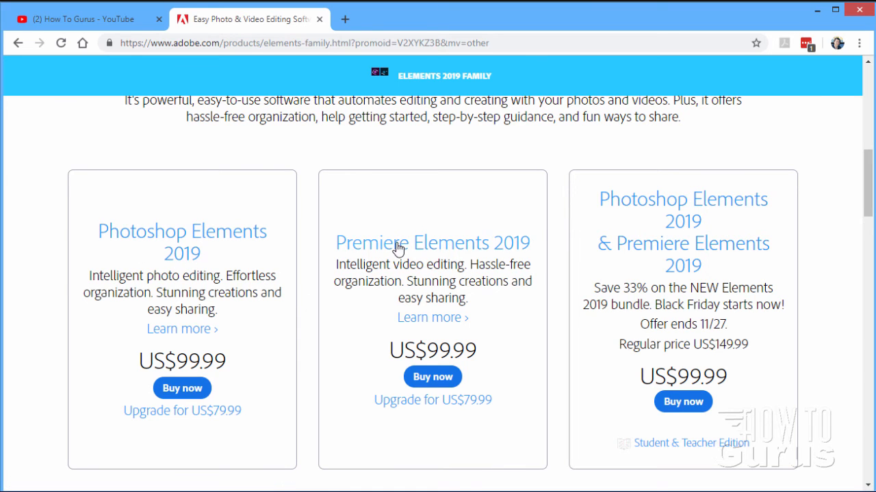
scroll(541, 318, "down", 1)
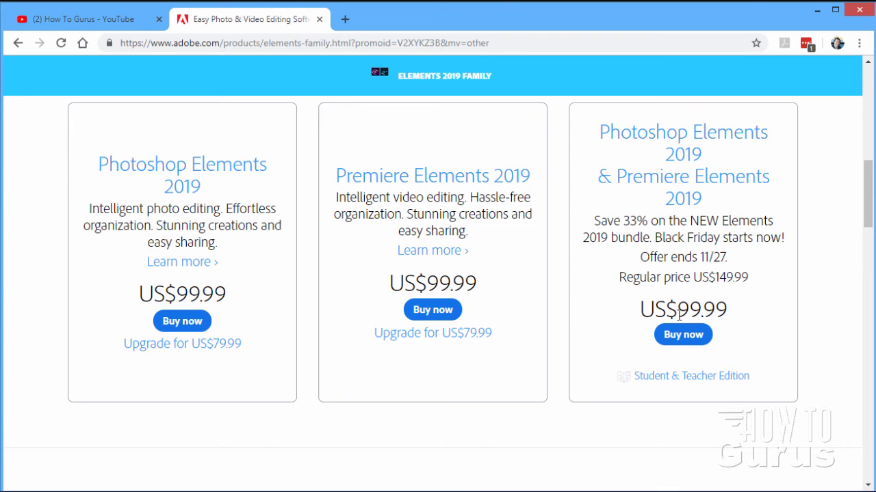
left_click_drag(723, 257, 699, 259)
left_click(716, 260)
- Switch to the How To Gurus YouTube channel page
left_click(65, 29)
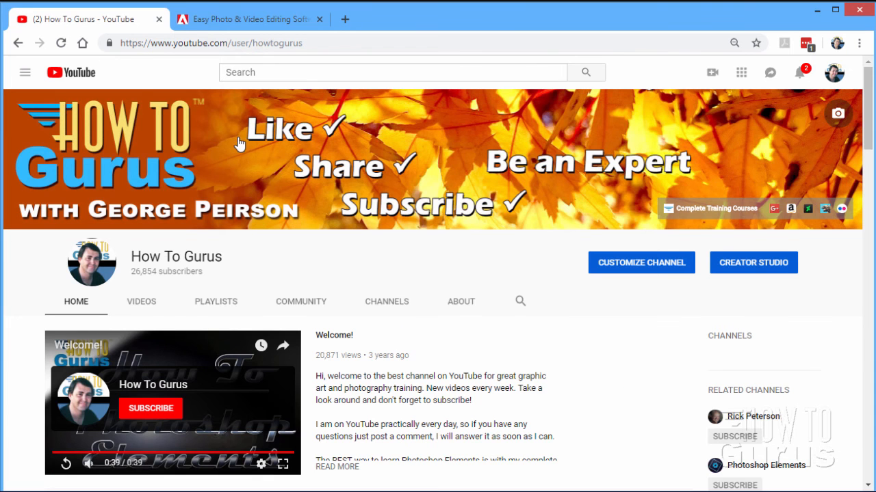